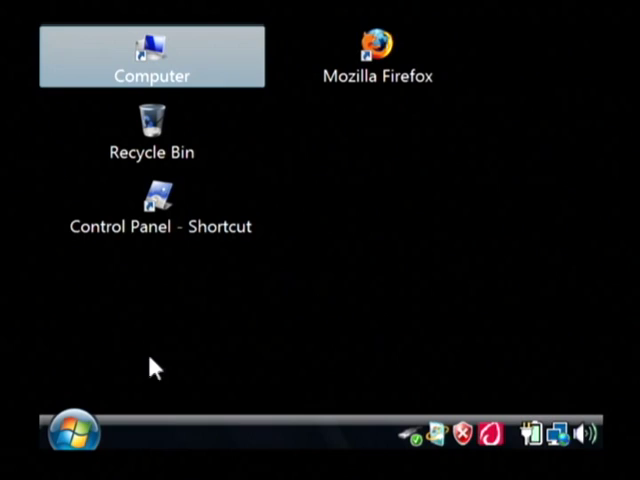
left_click(80, 430)
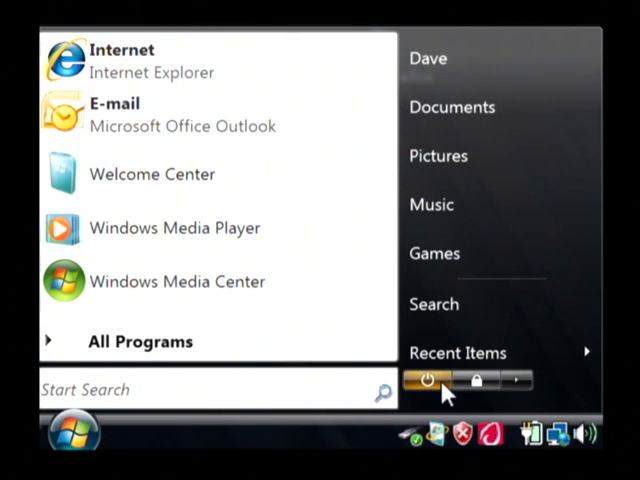
left_click(513, 384)
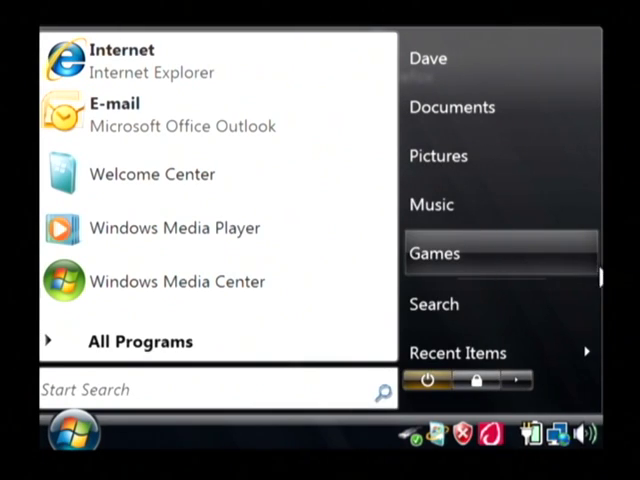
key("Escape")
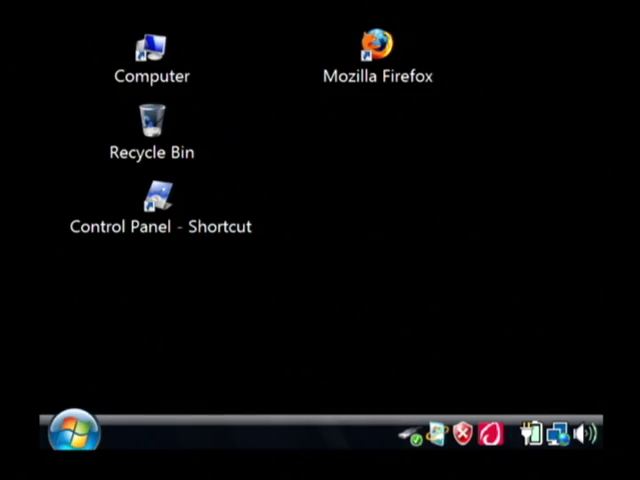